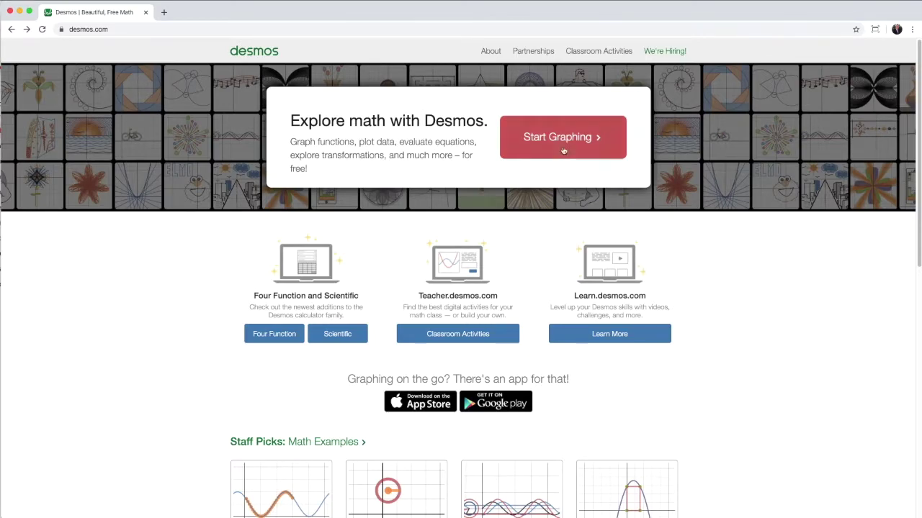
Start a blank untitled graph, briefly showing and then hiding the math keypad.
click(583, 499)
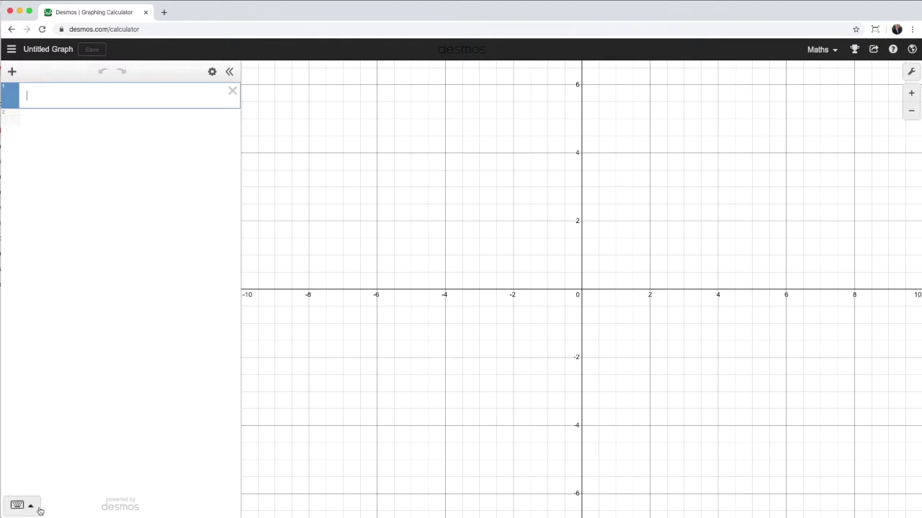
click(32, 506)
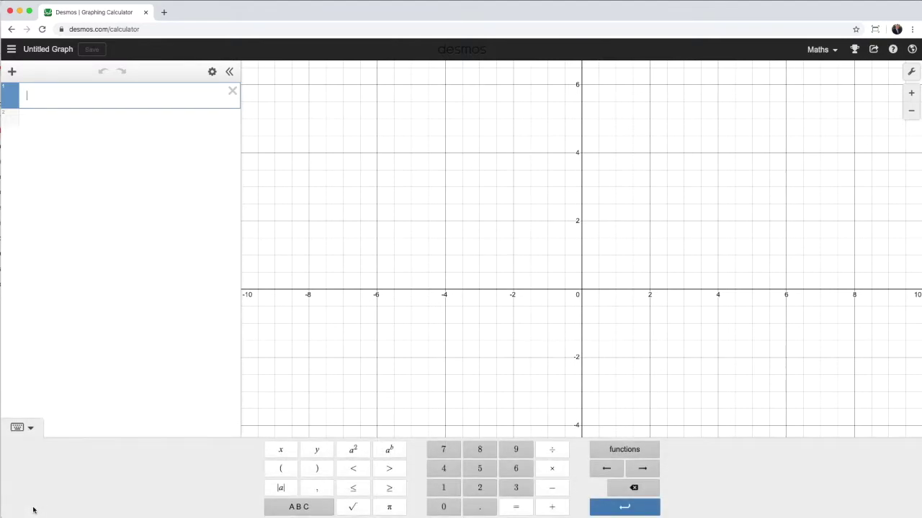
click(30, 430)
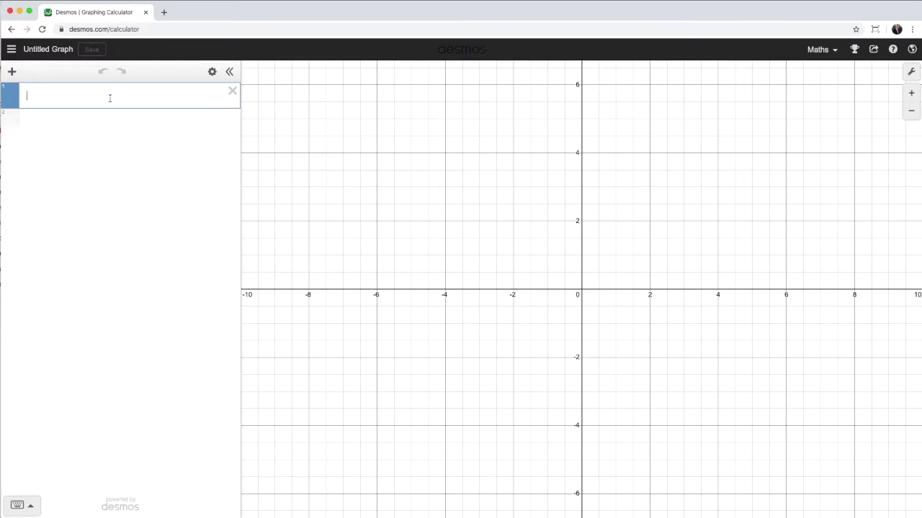
Enter x^2+y^2=4^2 in the first line, graphing a radius-4 circle at the origin.
text(x)
text(^2)
text(+y)
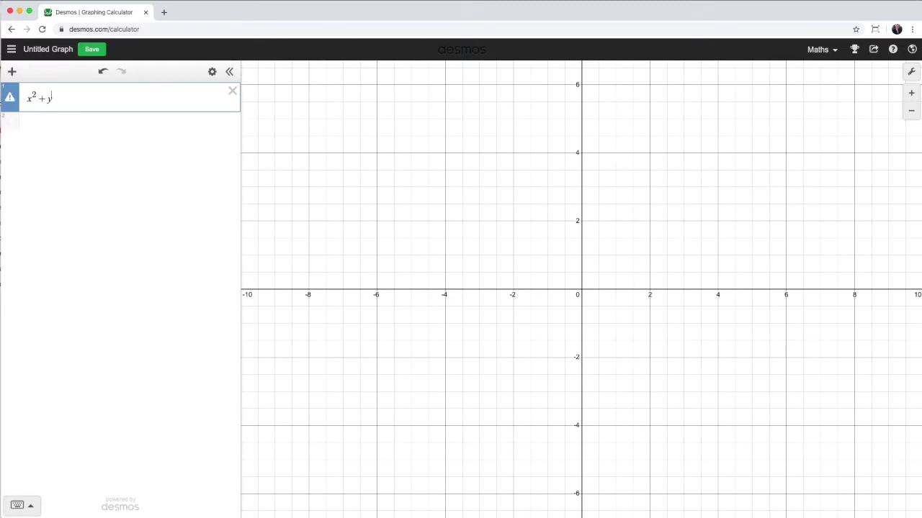
text(^2=4^2)
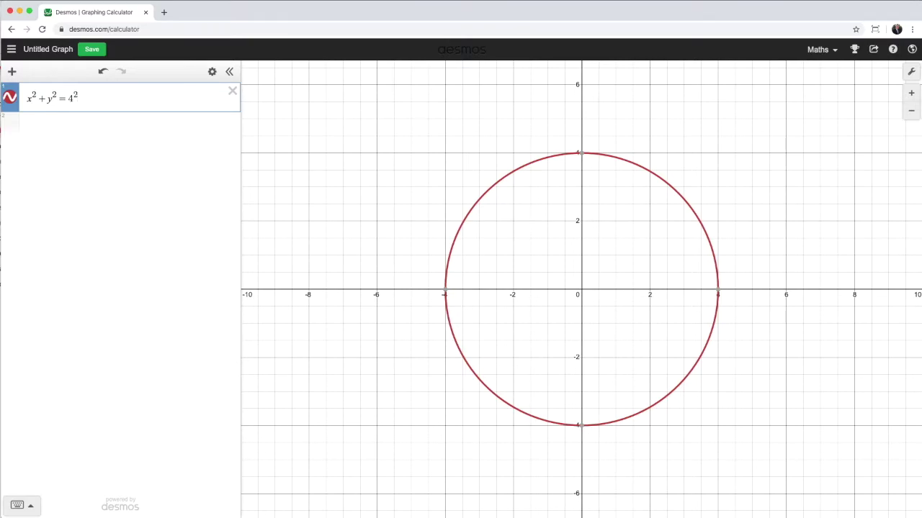
key(BackSpace)
key(BackSpace)
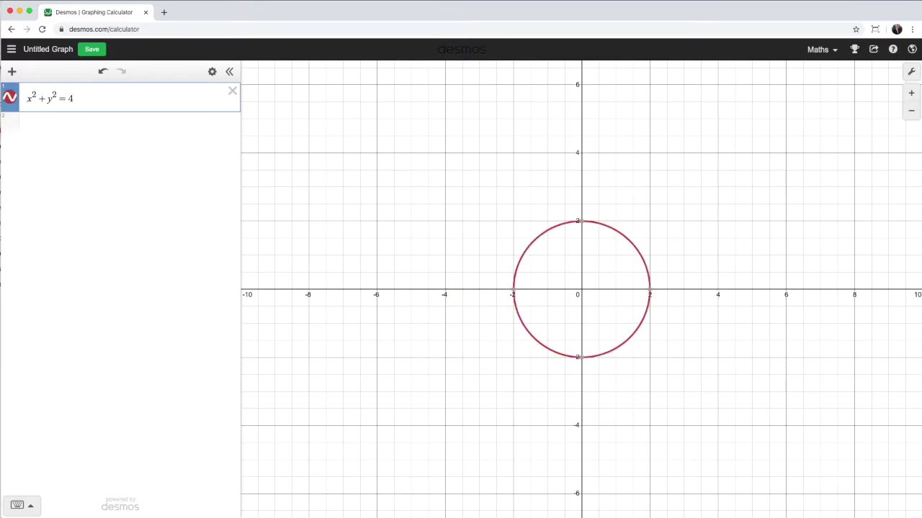
text(^2)
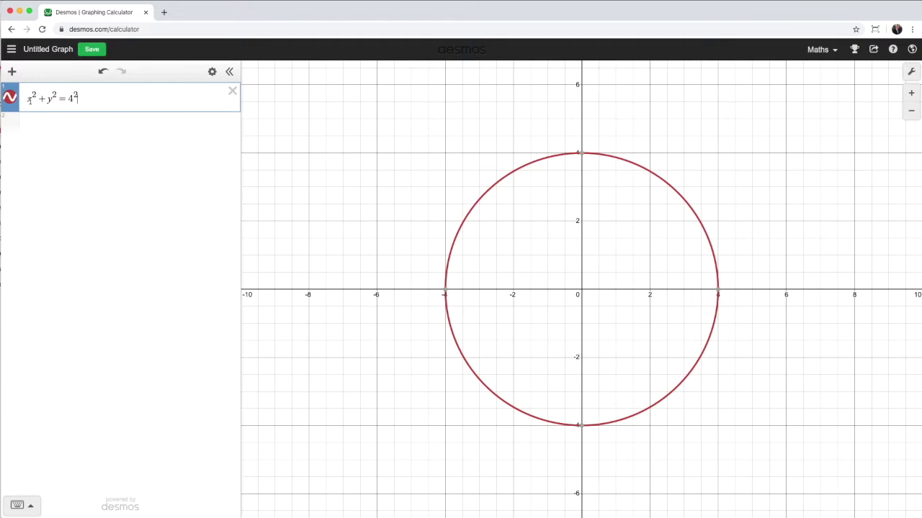
Duplicate the circle equation x²+y²=4² and colour the copy blue.
click(211, 74)
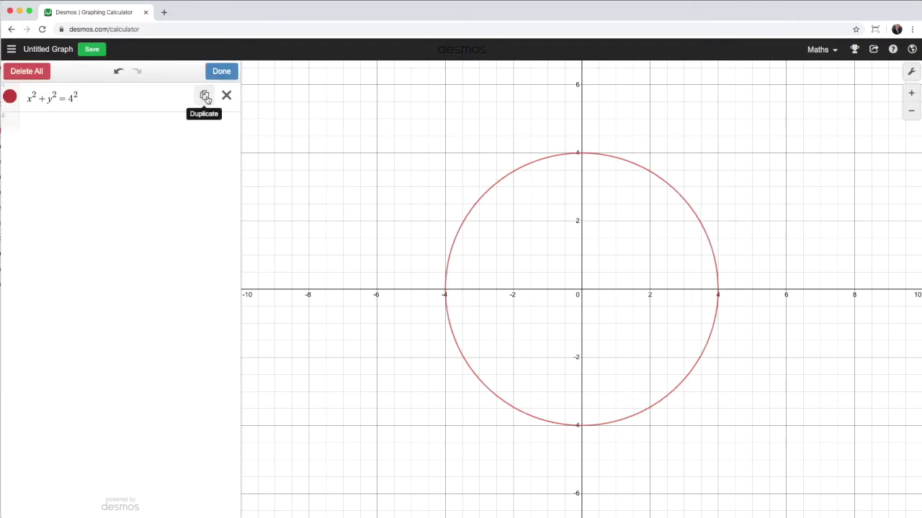
click(205, 98)
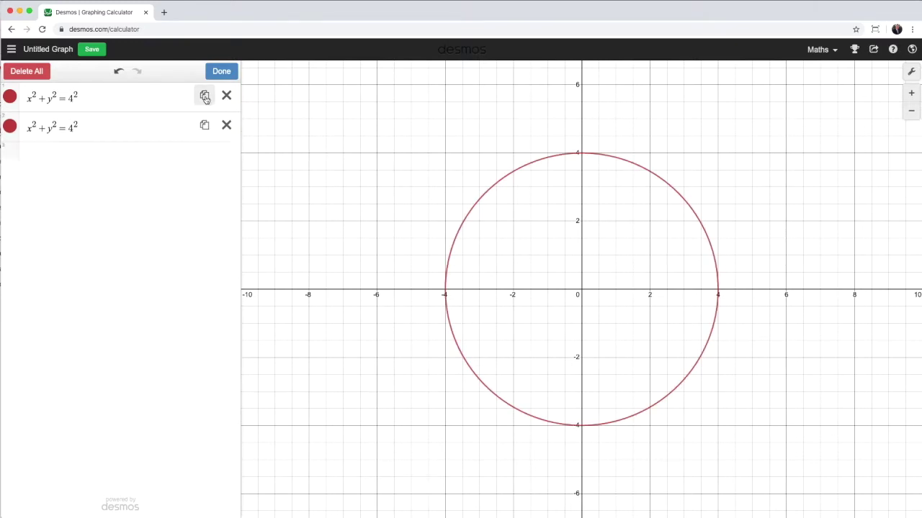
click(10, 127)
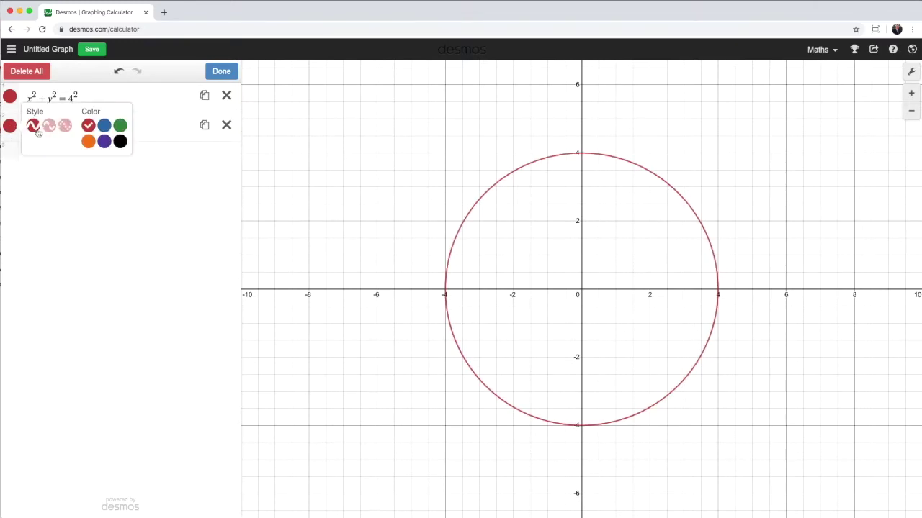
click(104, 126)
click(221, 72)
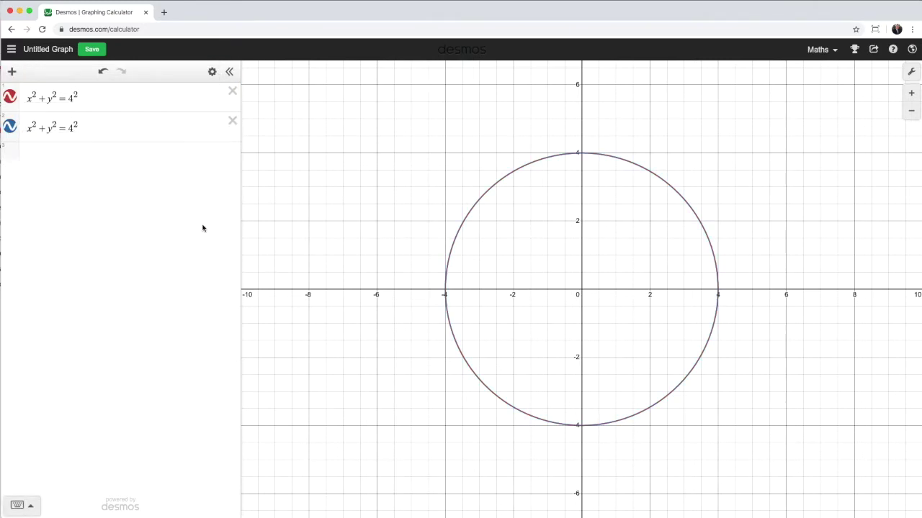
Toggle the blue copy's graph off and on a few times.
click(11, 129)
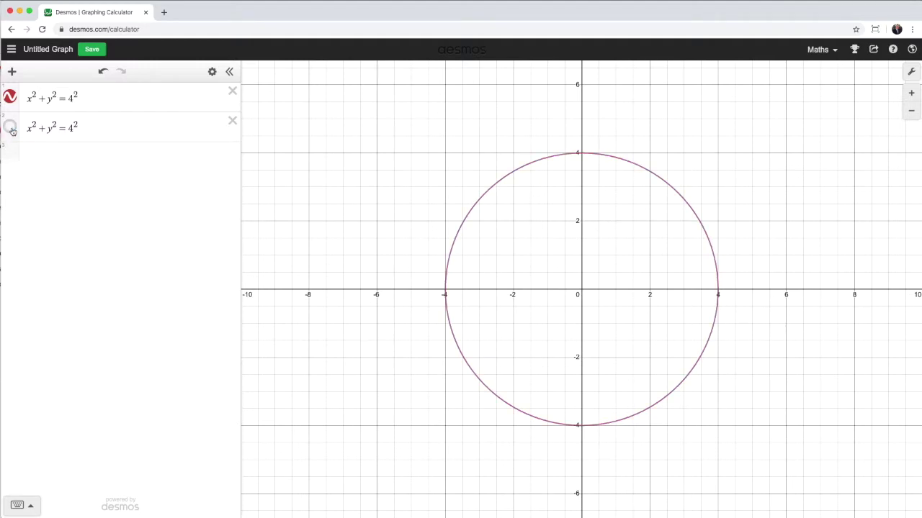
click(10, 128)
click(11, 129)
click(12, 130)
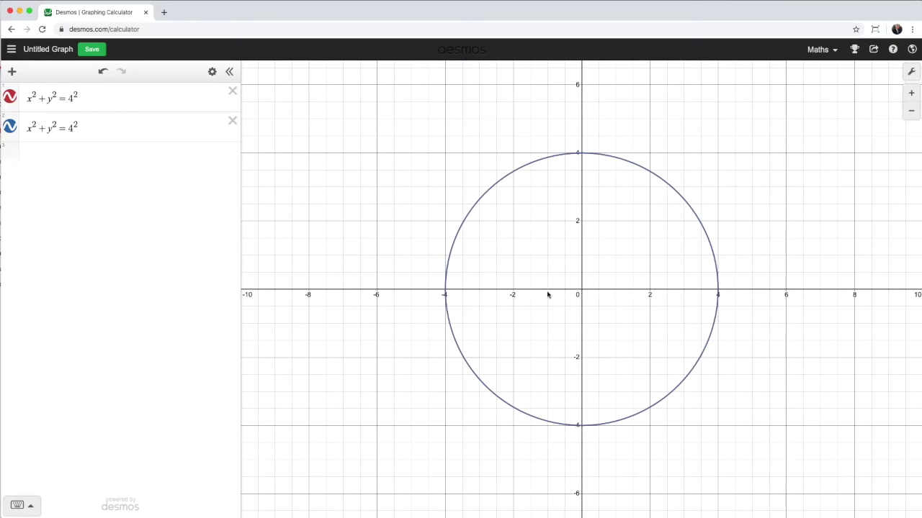
Edit the second equation to (x+4)^2+y^2=4^2, centring the blue circle at (−4, 0).
click(27, 129)
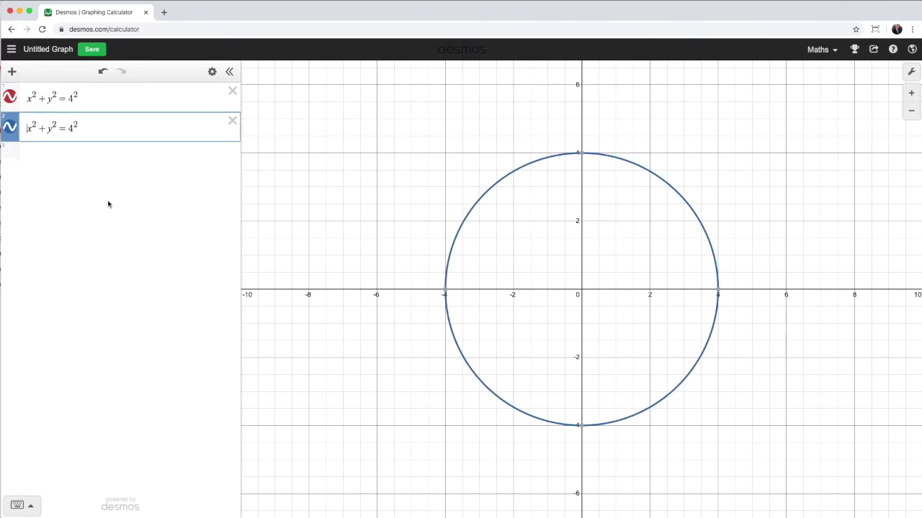
text(()
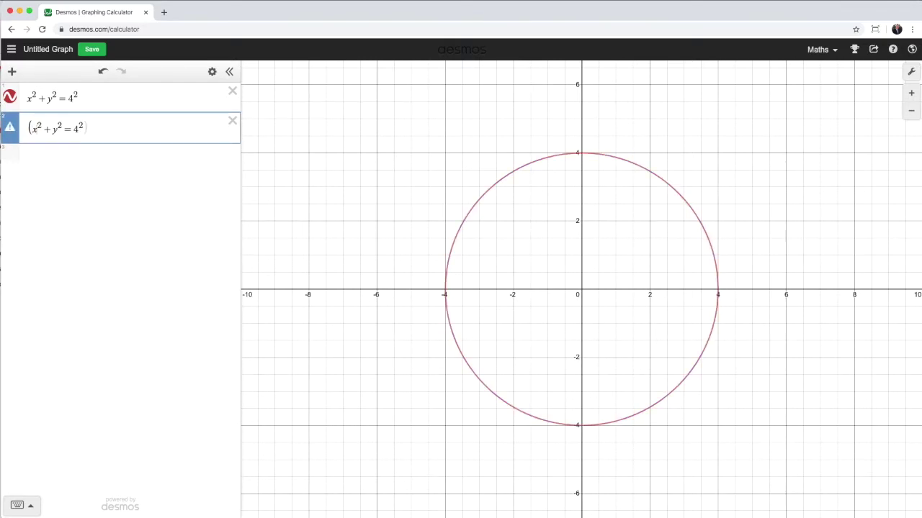
key(Right)
text())
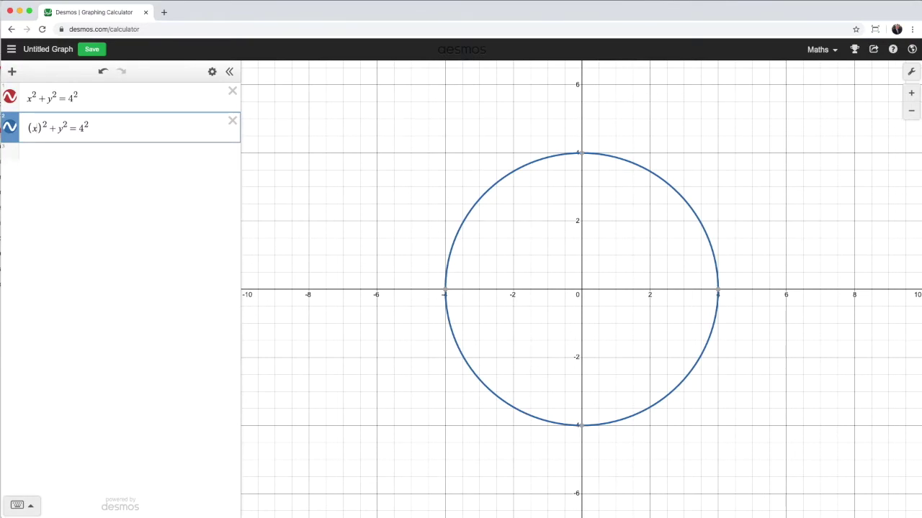
text(+4)
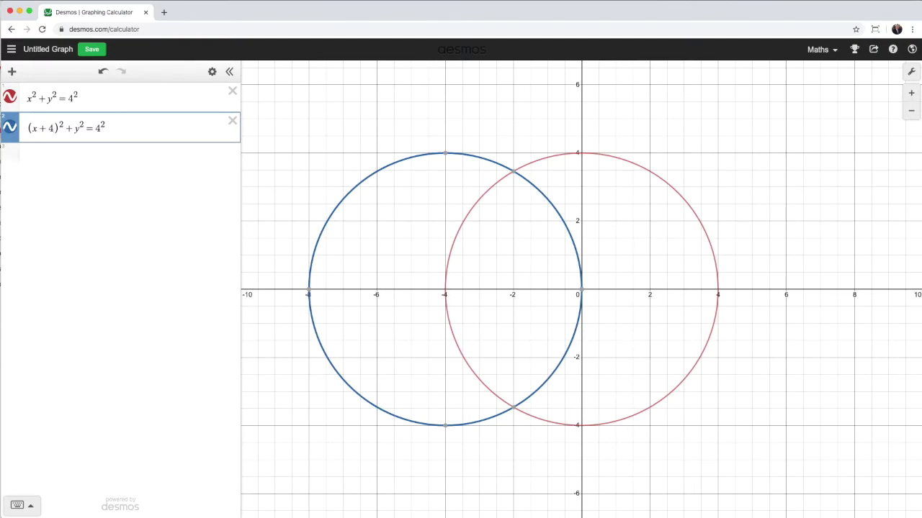
Duplicate the left-shifted circle and make the copy orange.
click(212, 71)
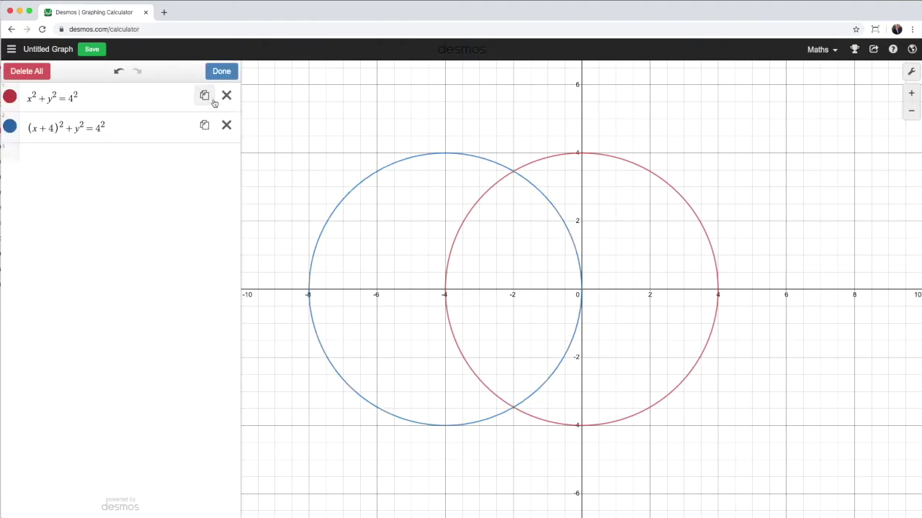
click(204, 125)
click(11, 157)
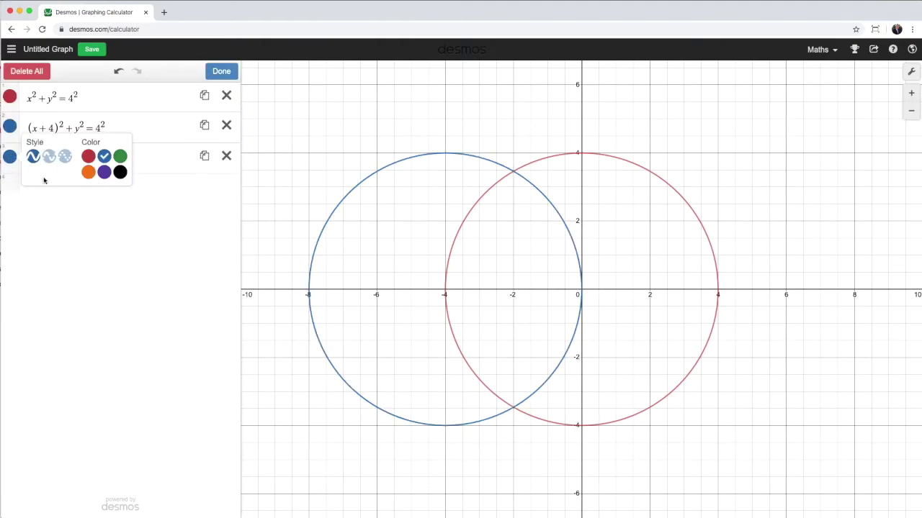
click(87, 171)
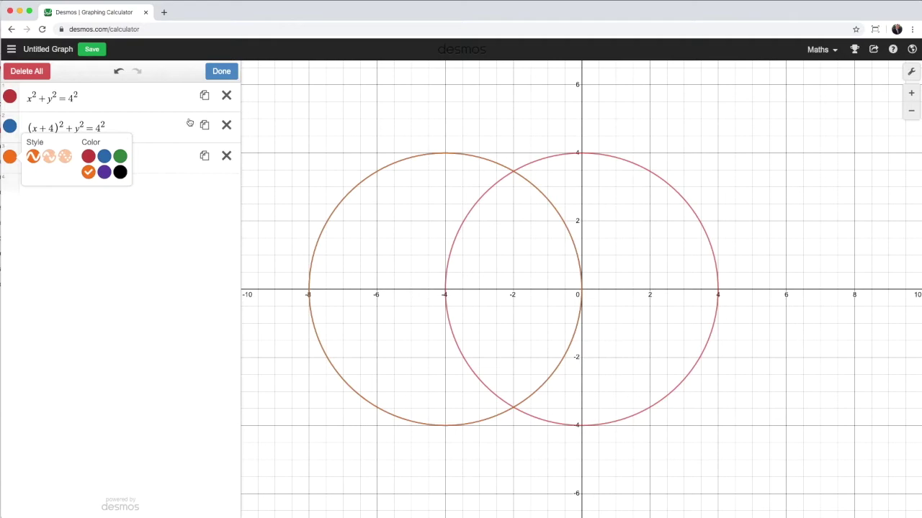
click(222, 72)
Change the copy's +4 to −4, giving (x−4)^2+y^2=4^2 centred at (4, 0).
click(75, 158)
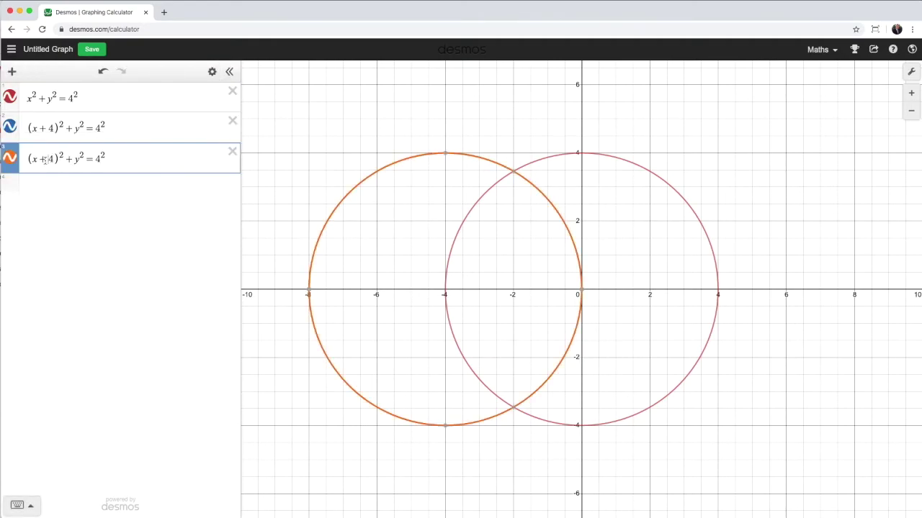
key(BackSpace)
text(-)
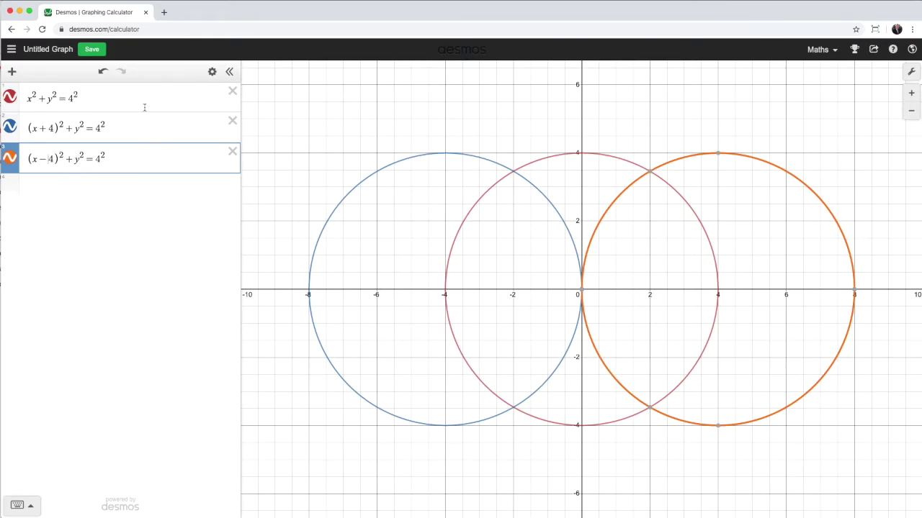
Hide the left and right circles, then duplicate the original circle as a blue copy.
click(10, 127)
click(9, 157)
click(179, 101)
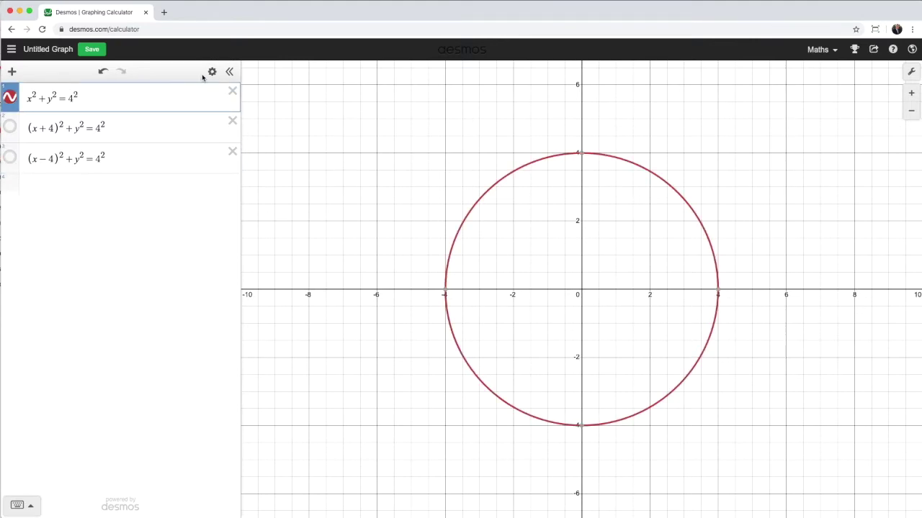
click(211, 72)
click(204, 96)
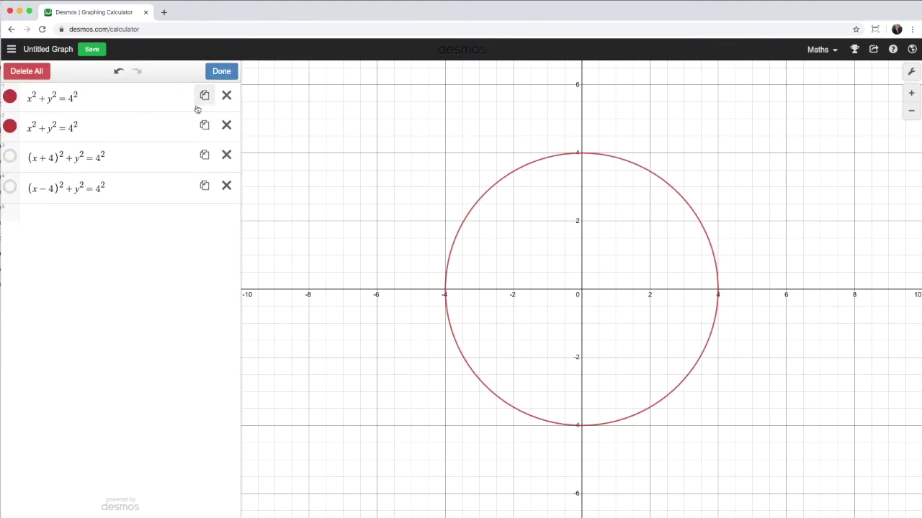
click(10, 127)
click(104, 126)
click(222, 72)
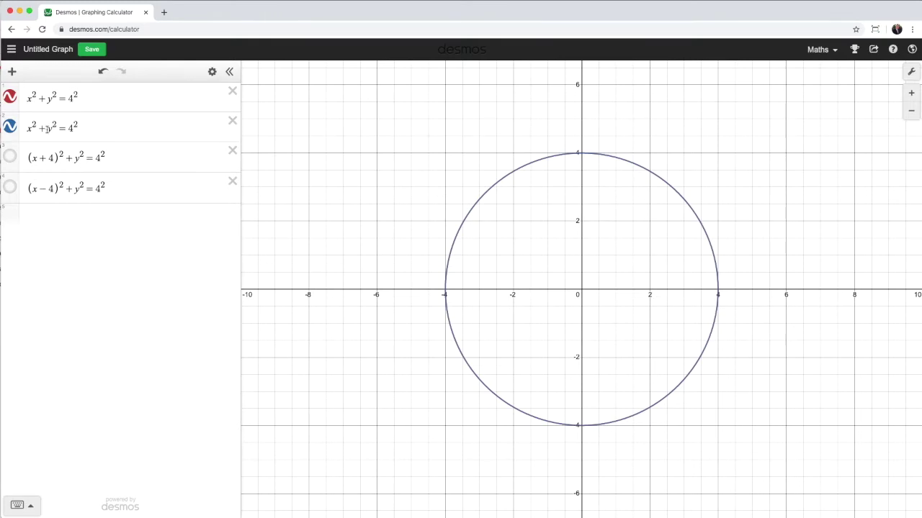
Edit the copy to x²+(y−2)²=4², shifting it up 2, then hide it.
click(47, 130)
text((y))
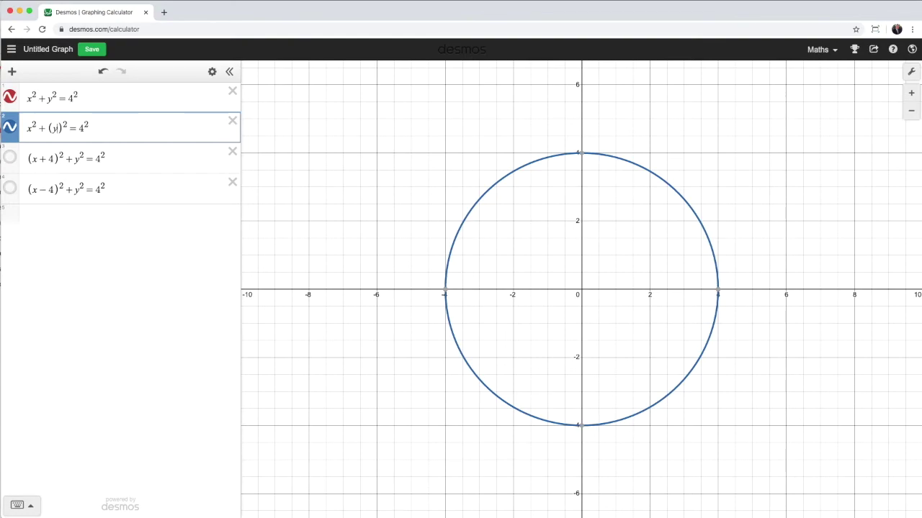
text(-2)
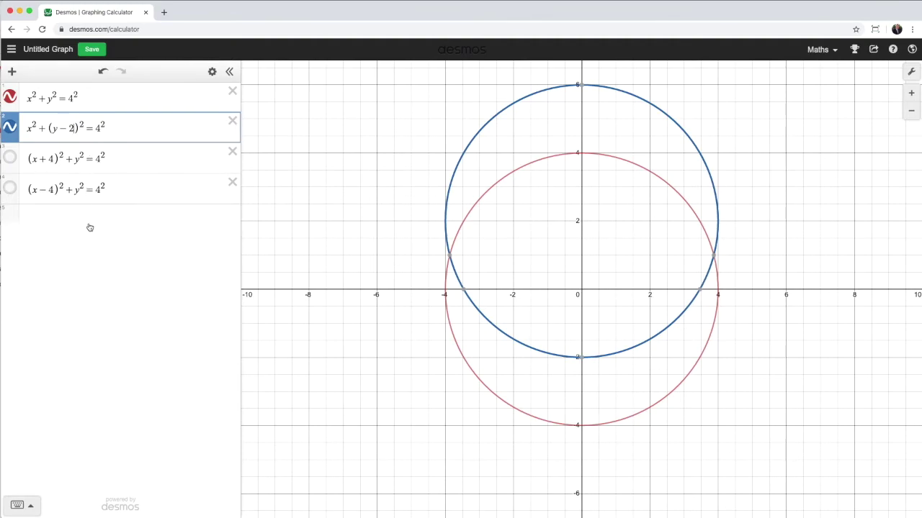
click(10, 127)
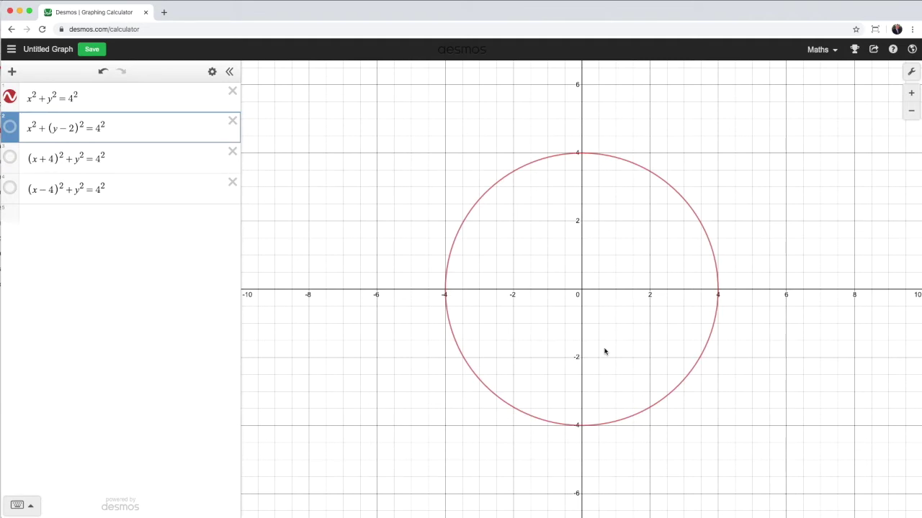
Duplicate the original circle equation and colour the copy green.
click(139, 99)
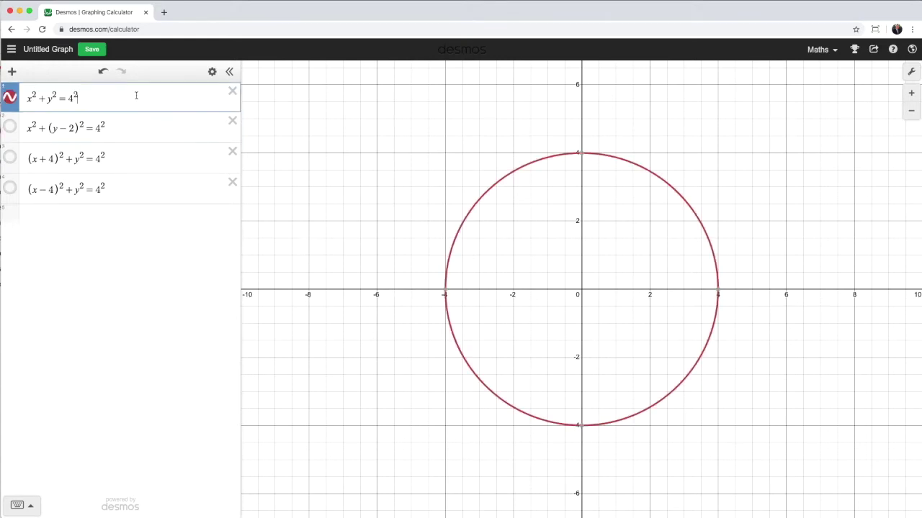
click(212, 72)
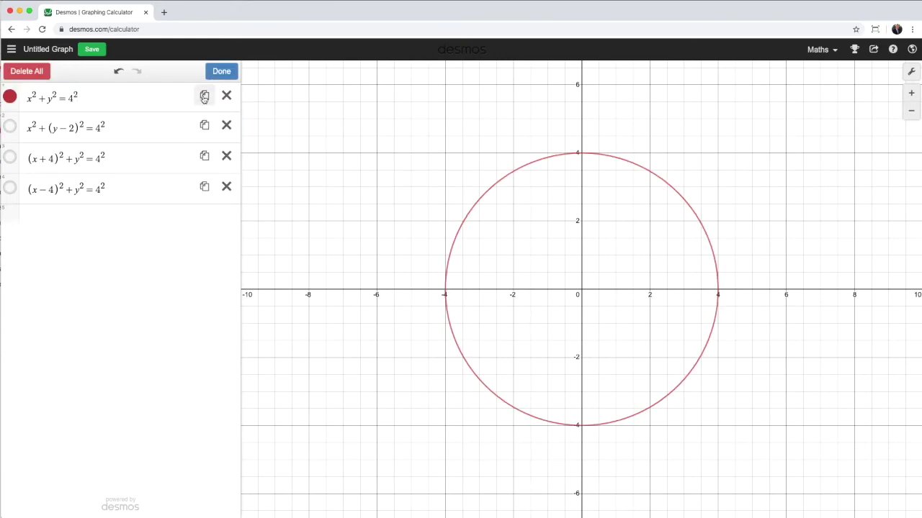
click(204, 95)
click(10, 126)
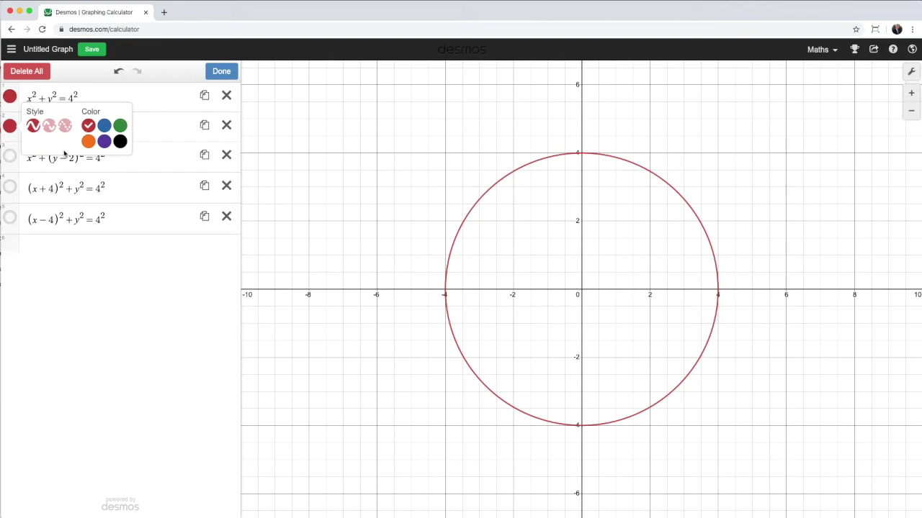
click(120, 126)
click(221, 72)
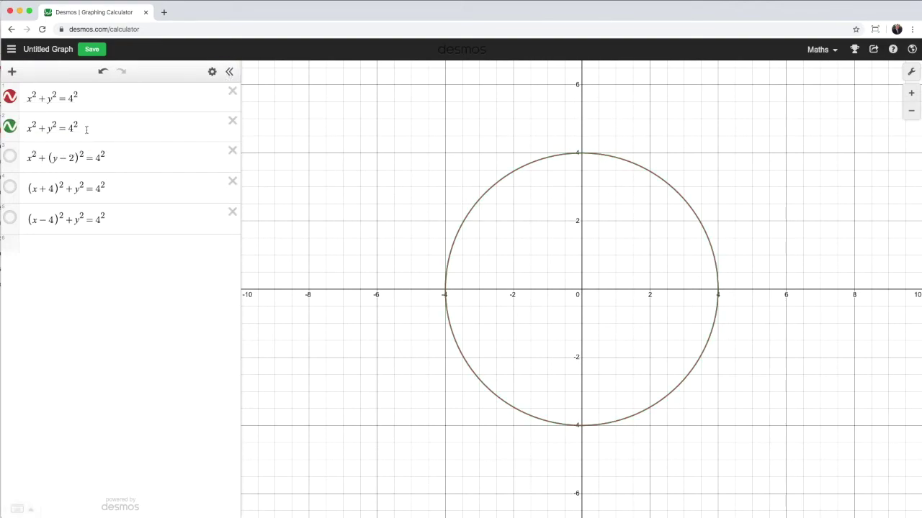
Edit the green copy toward (x+4)²+(y−2)²=4², centred at (−4, 2).
click(29, 127)
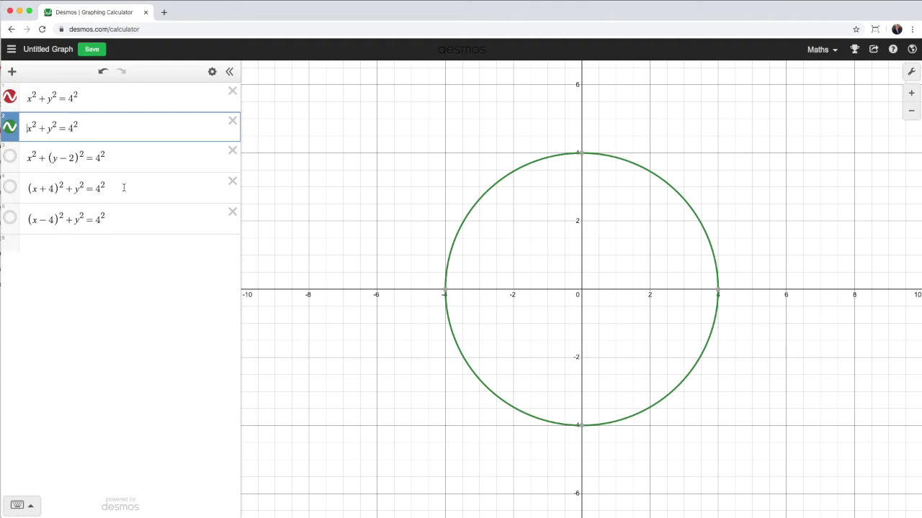
text(()
key(Right)
text()+4)
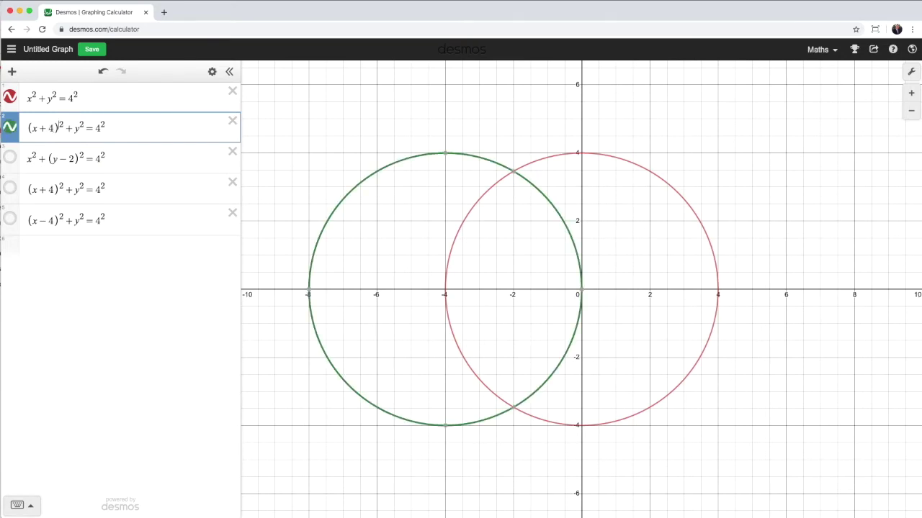
key(Right)
text((y)
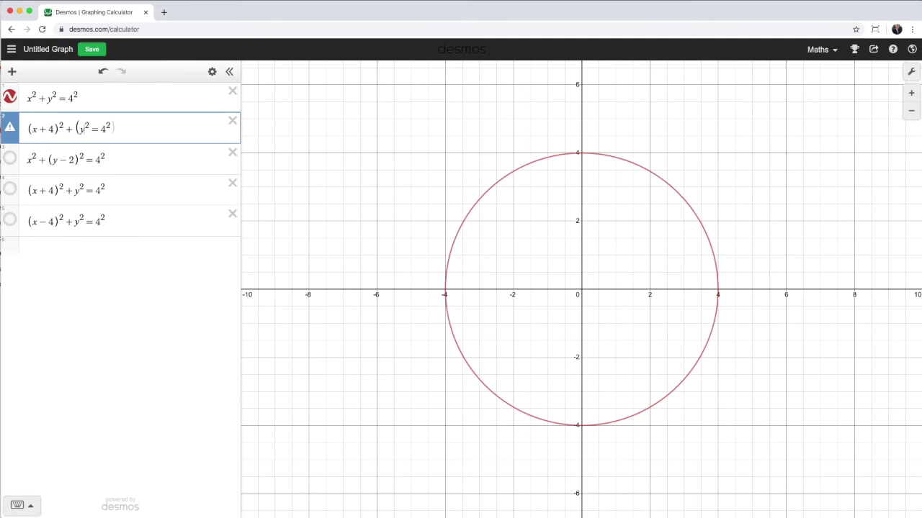
text(-2))
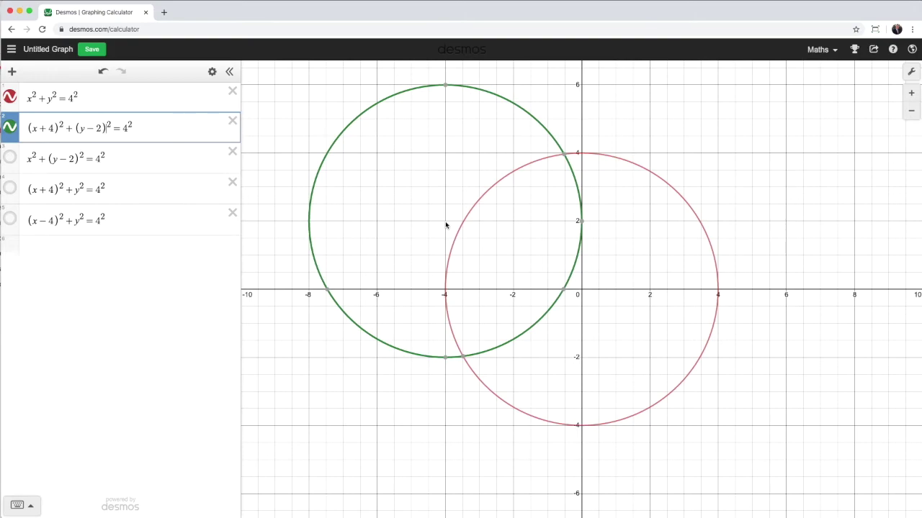
Hide the green (x+4)²+(y−2)²=4² circle's graph.
click(10, 128)
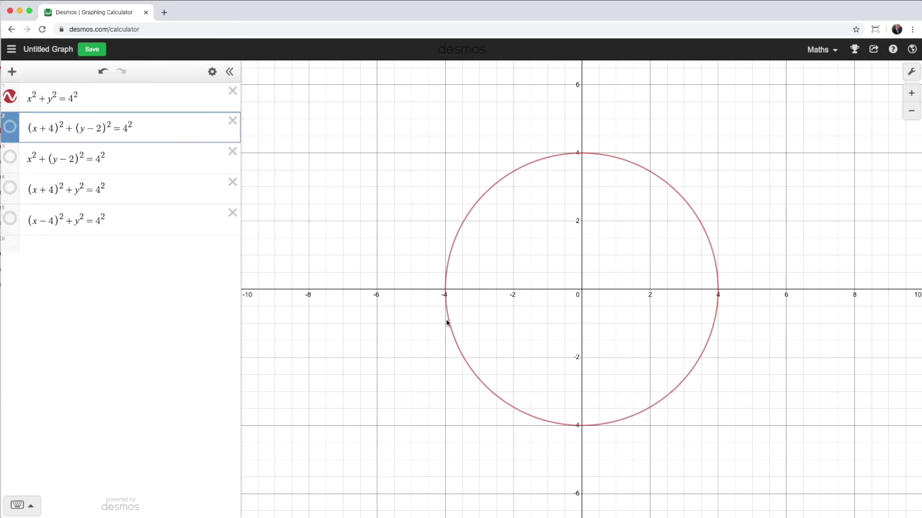
Append {y<0}{x>0} to x²+y²=4², leaving the lower-right quarter arc.
click(109, 97)
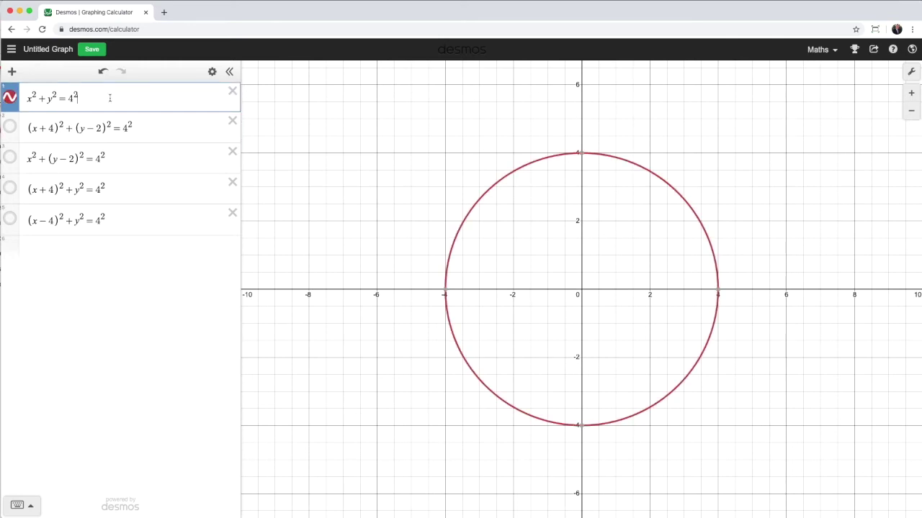
text({)
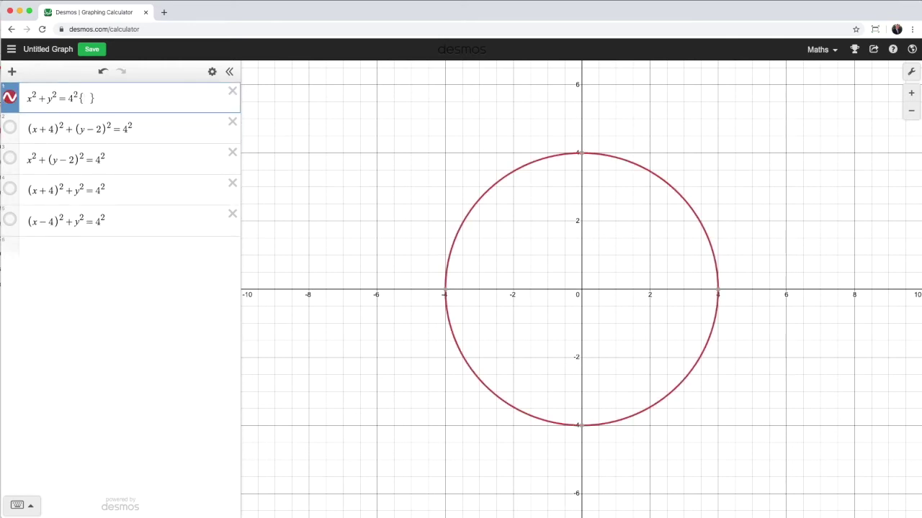
text(y<)
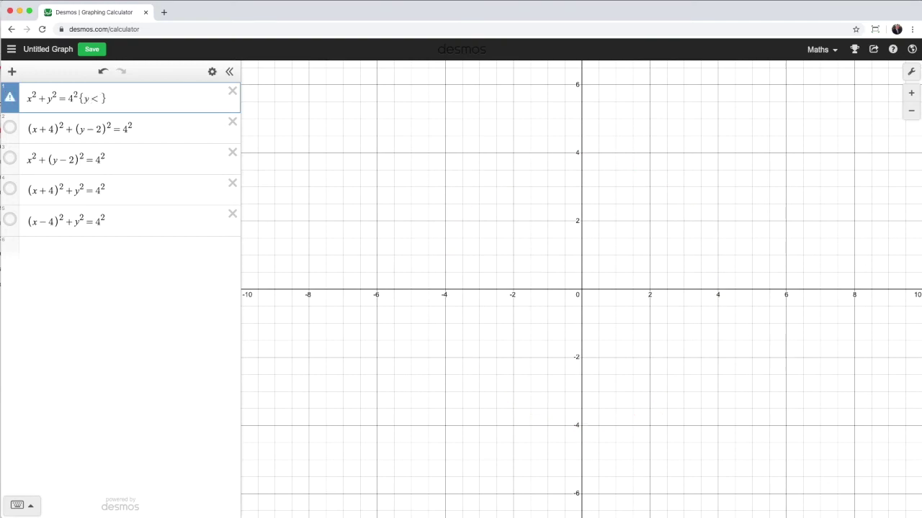
text(0)
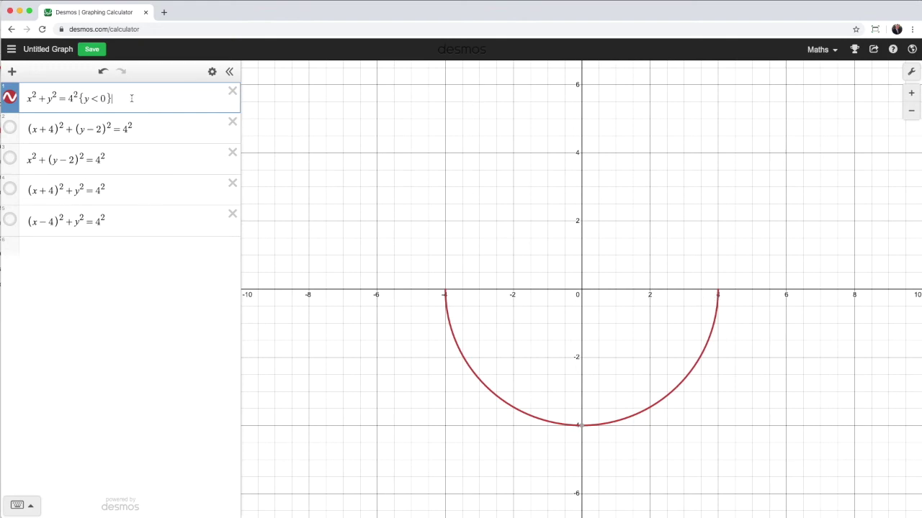
text({x>0)
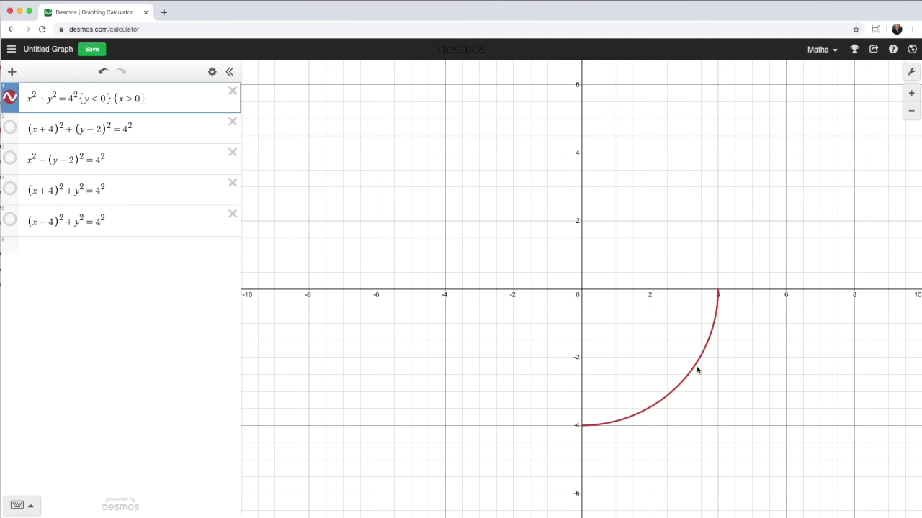
Hide the red quarter circle, show the green circle, and restrict it with {−8<x<−6}{y>2}.
click(10, 98)
click(10, 128)
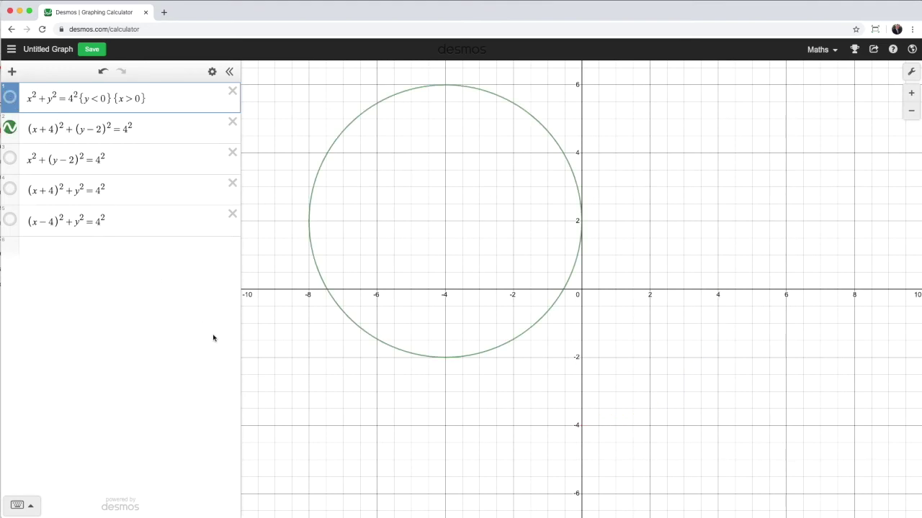
key(Down)
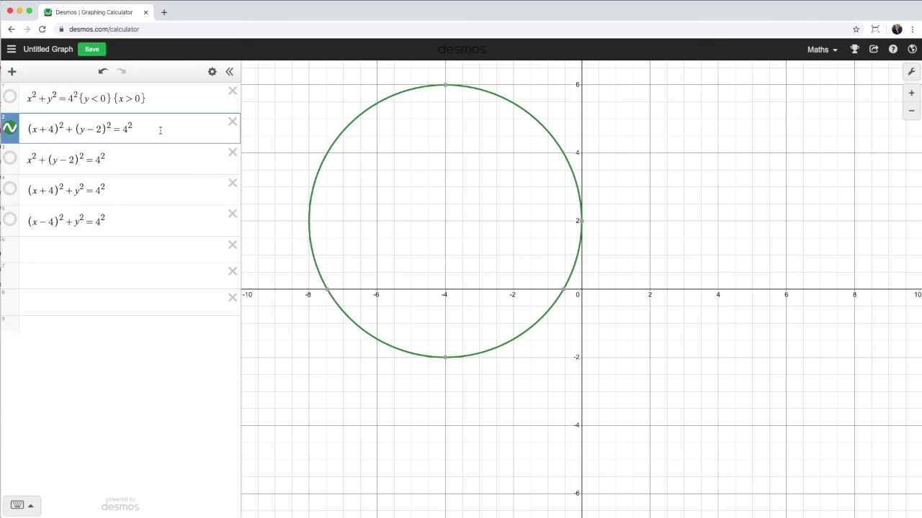
text({-8)
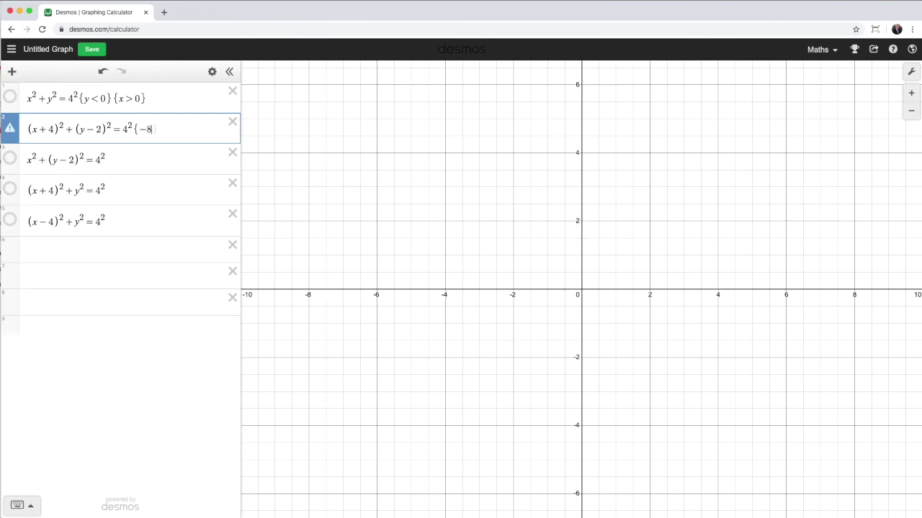
text(<x<)
text(-6)
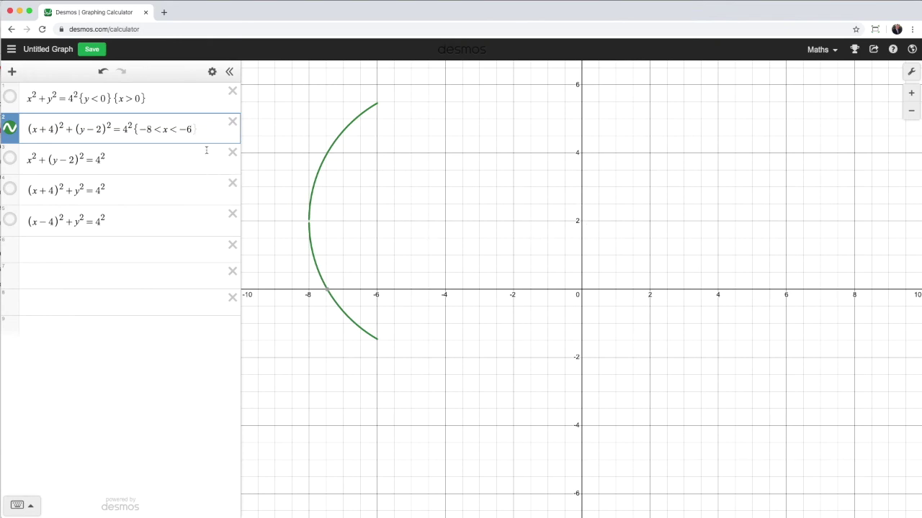
text(}{y>2)
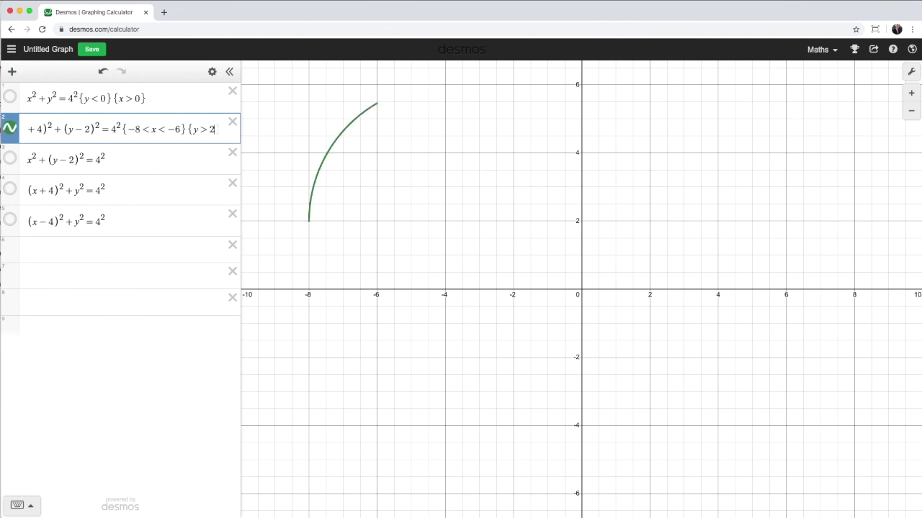
key(Right)
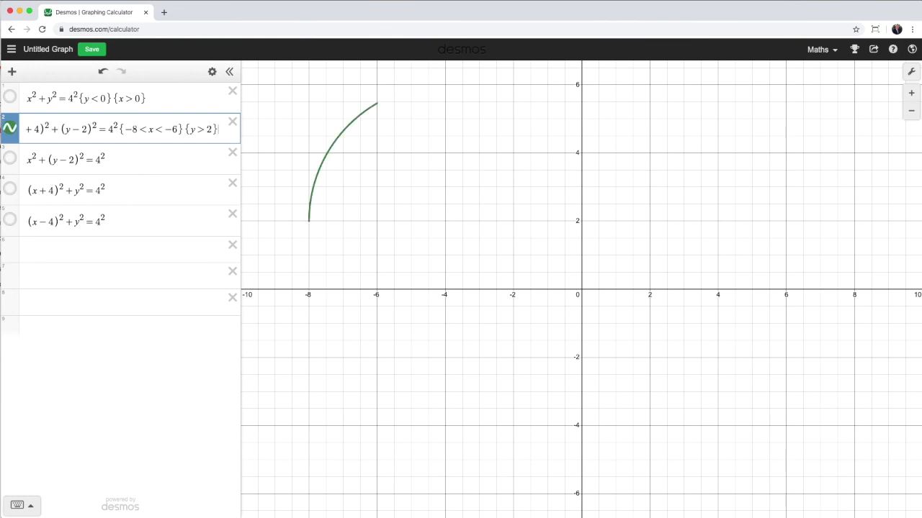